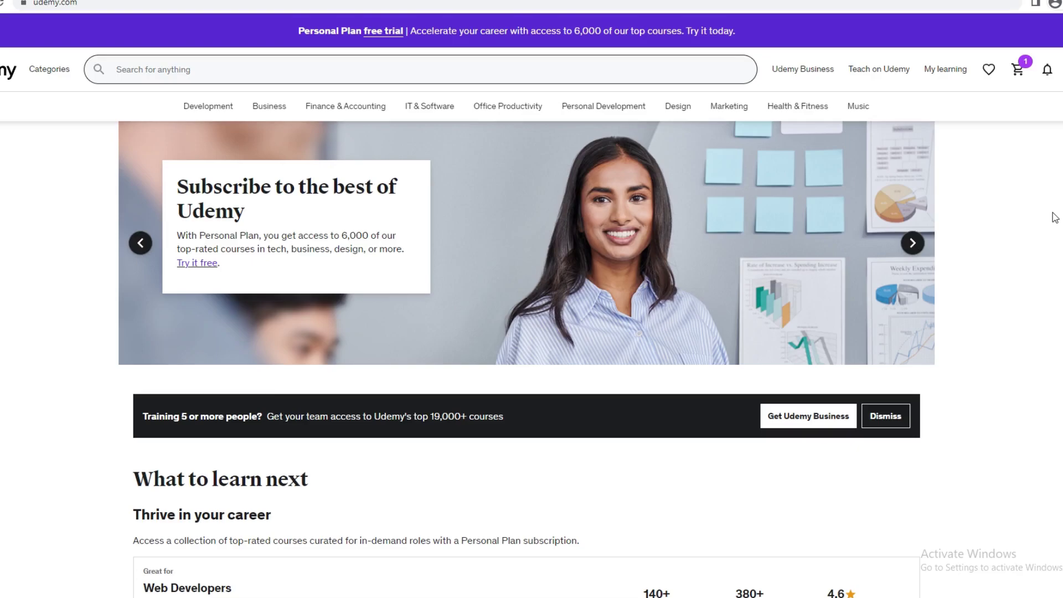
# Go to Purchase history from the profile avatar menu to view course purchases.
pyautogui.click(1056, 70)
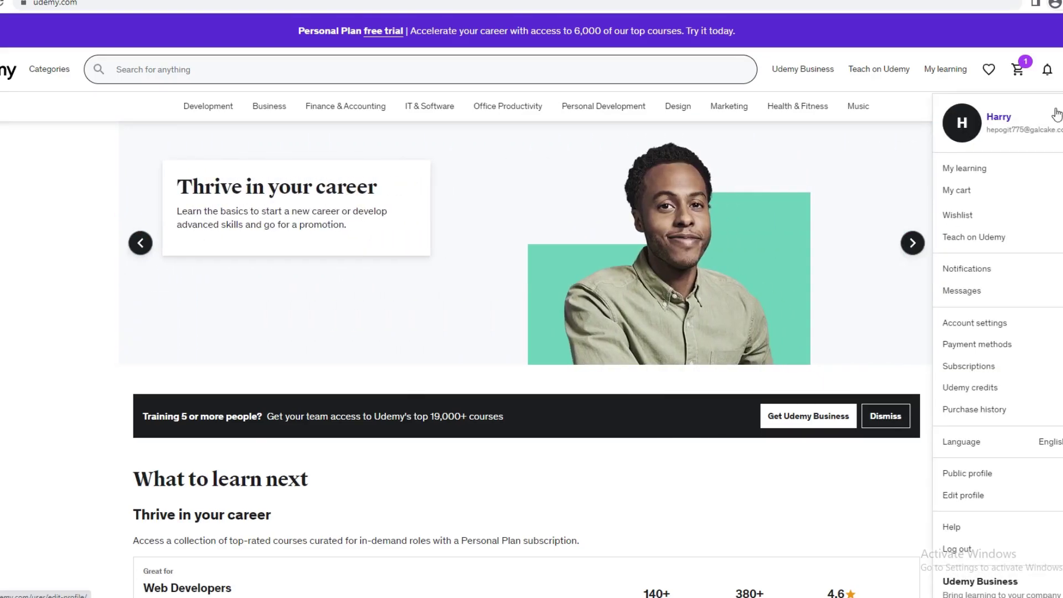
pyautogui.click(975, 410)
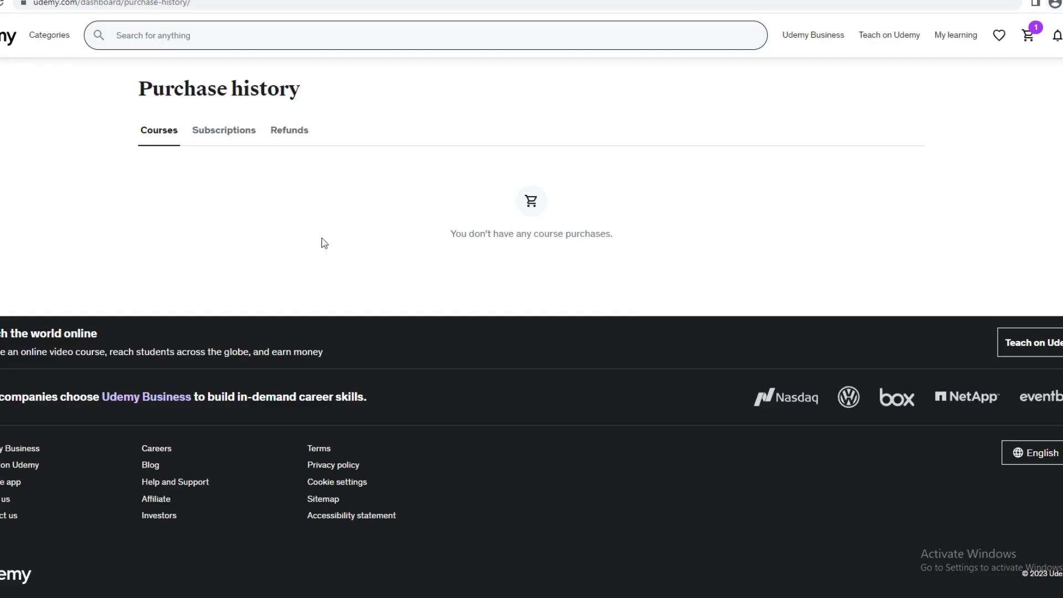
# View the empty Subscriptions tab, then the Refunds tab with no refunds.
pyautogui.click(230, 134)
pyautogui.click(289, 129)
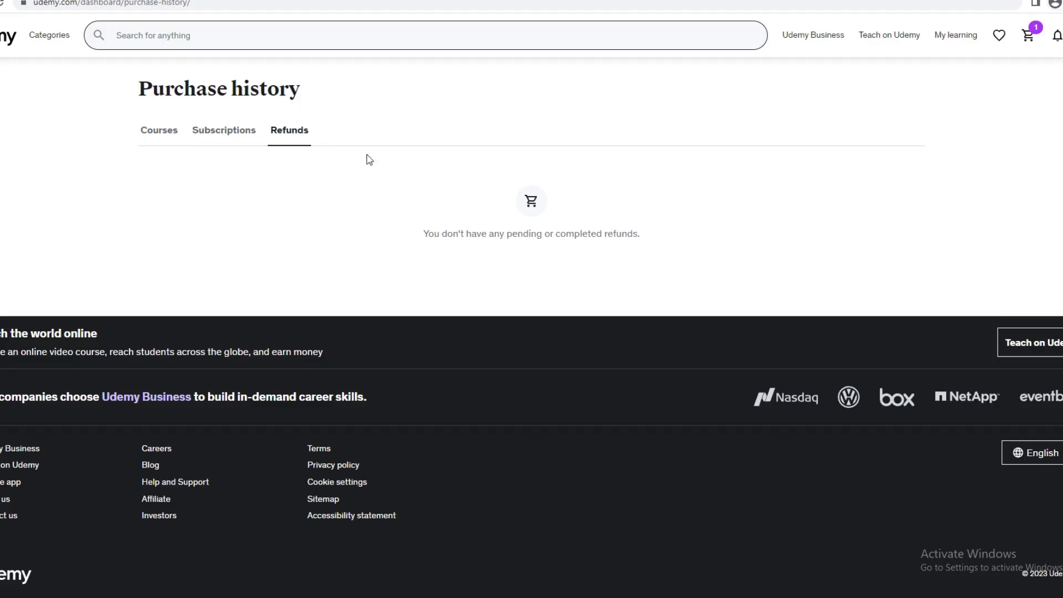